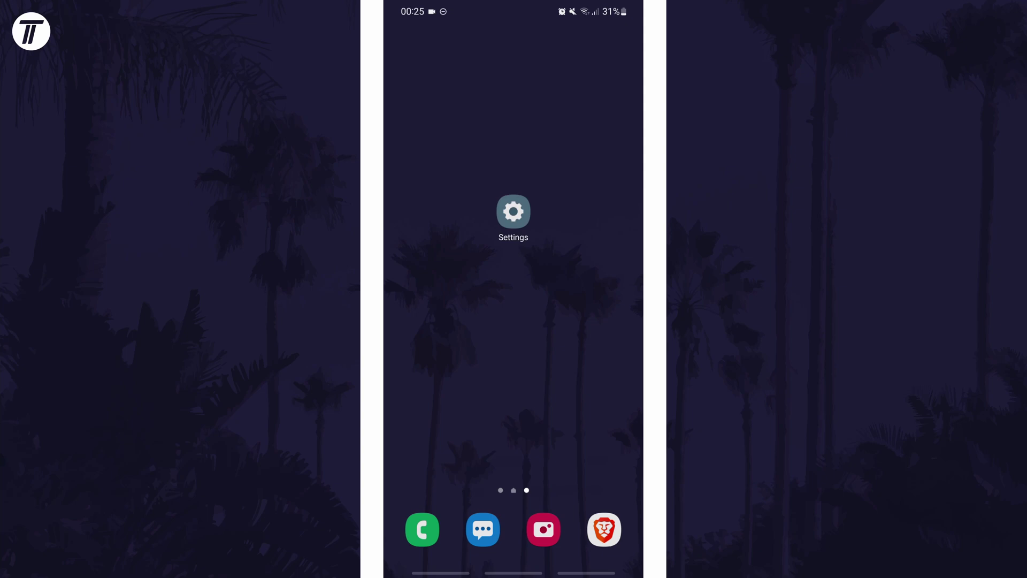
Step: Launch Settings from the home screen and enter Accounts and backup
{"action": "left_click", "coordinate": [513, 211]}
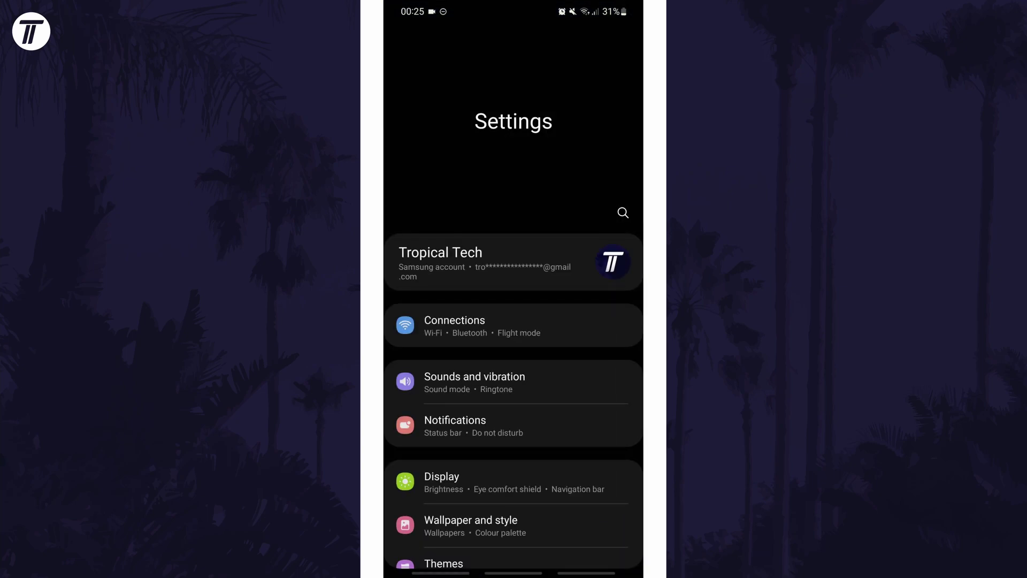
{"action": "scroll", "coordinate": [514, 333], "scroll_direction": "down", "scroll_amount": 5}
{"action": "scroll", "coordinate": [514, 321], "scroll_direction": "down", "scroll_amount": 5}
{"action": "left_click", "coordinate": [476, 232]}
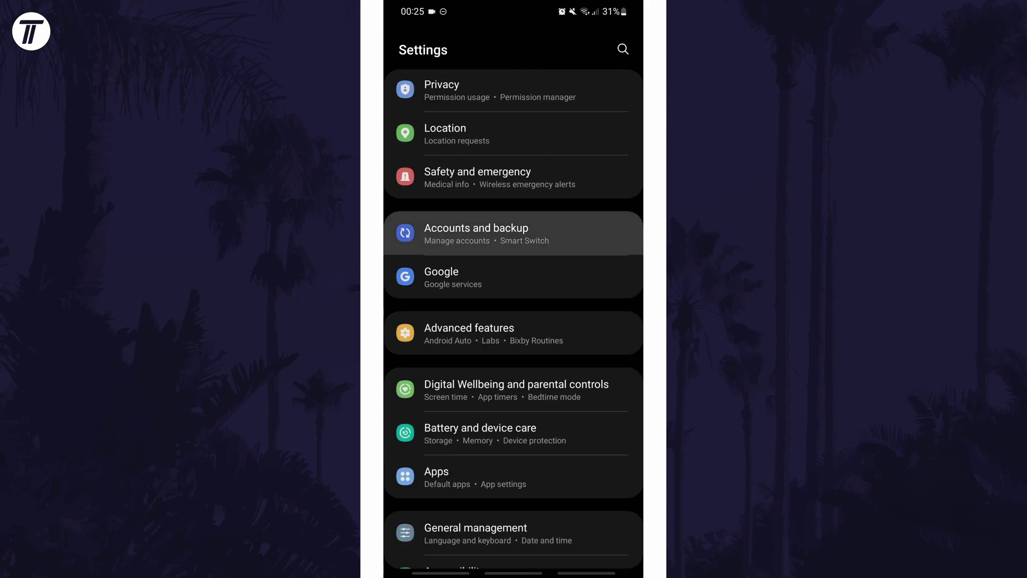
Step: Select Samsung account under Manage accounts to show its Remove account option
{"action": "left_click", "coordinate": [449, 86]}
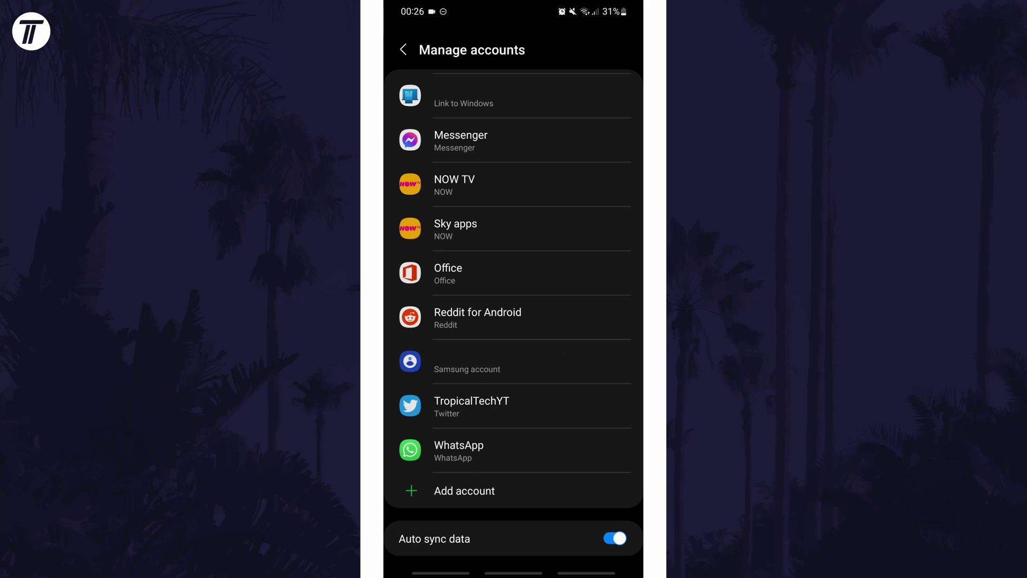
{"action": "left_click", "coordinate": [481, 361]}
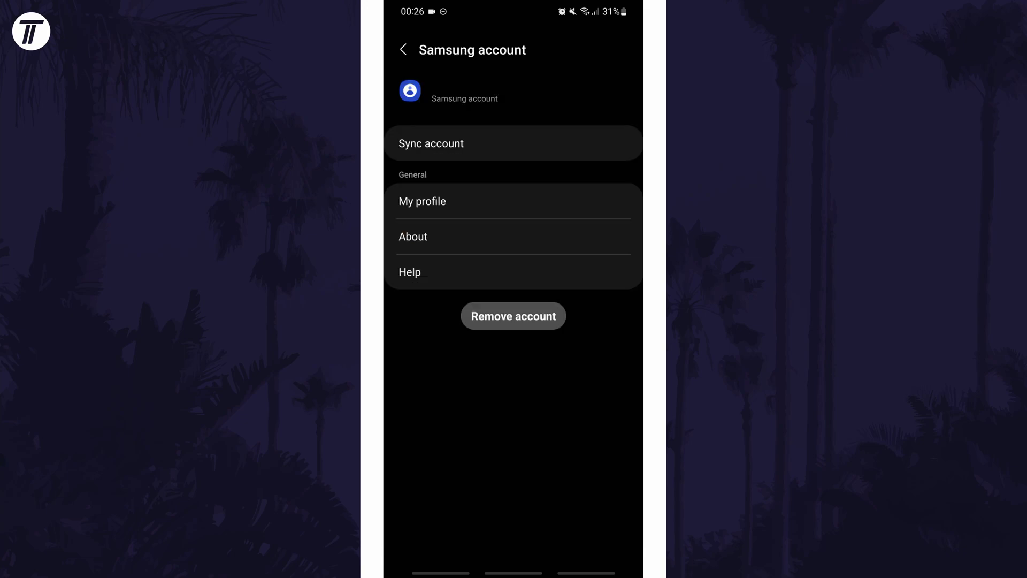